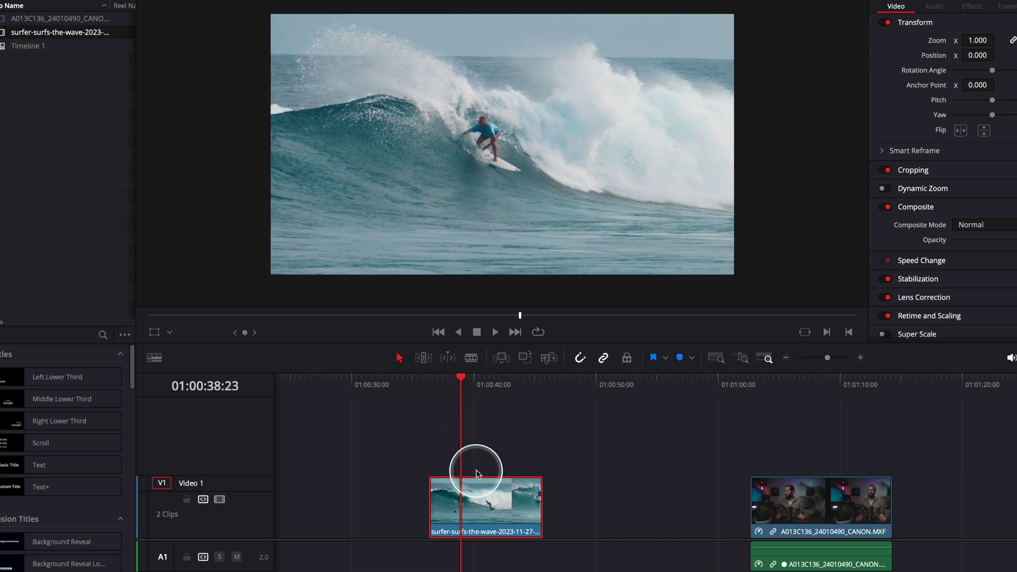
Step: Show retime controls, zoom in on the surfer clip, and open its 100% speed menu
key(super+r)
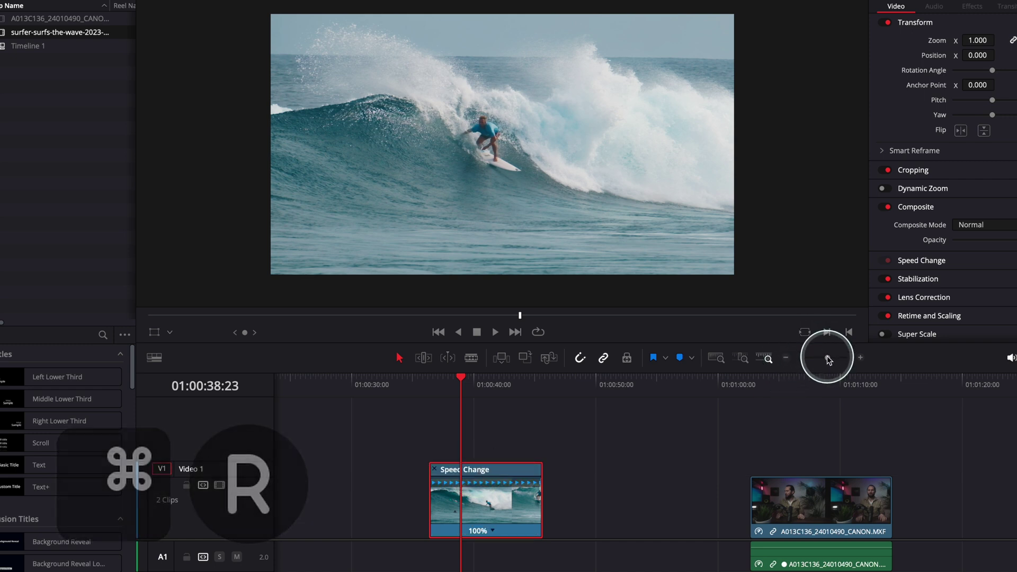
drag(830, 359, 836, 359)
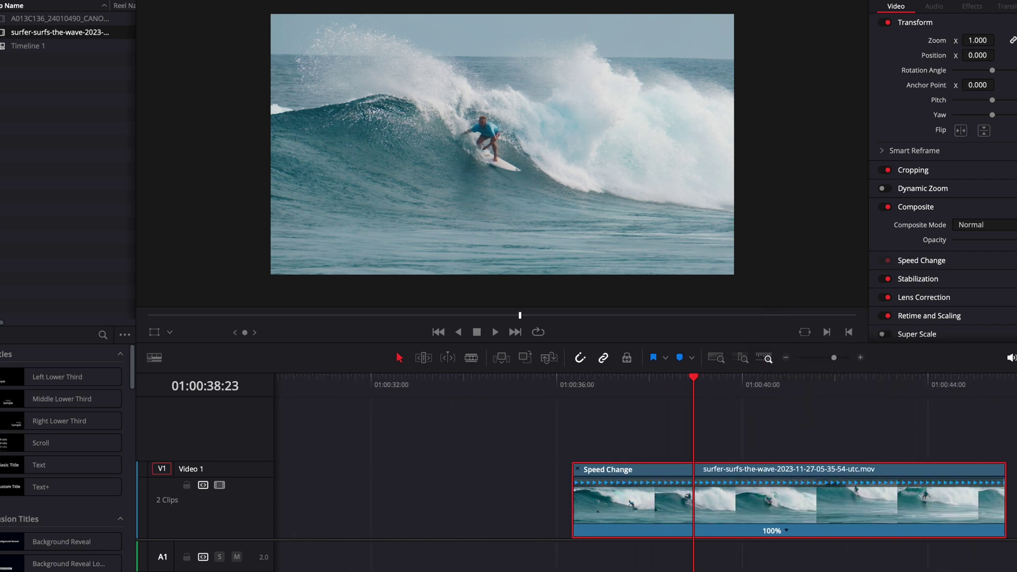
scroll(618, 532, right, 5)
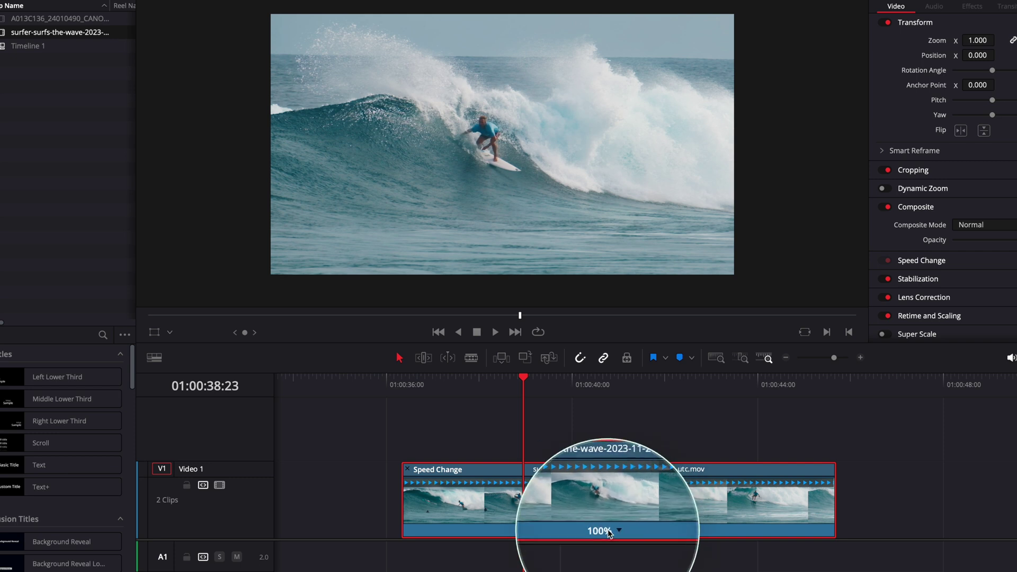
click(617, 531)
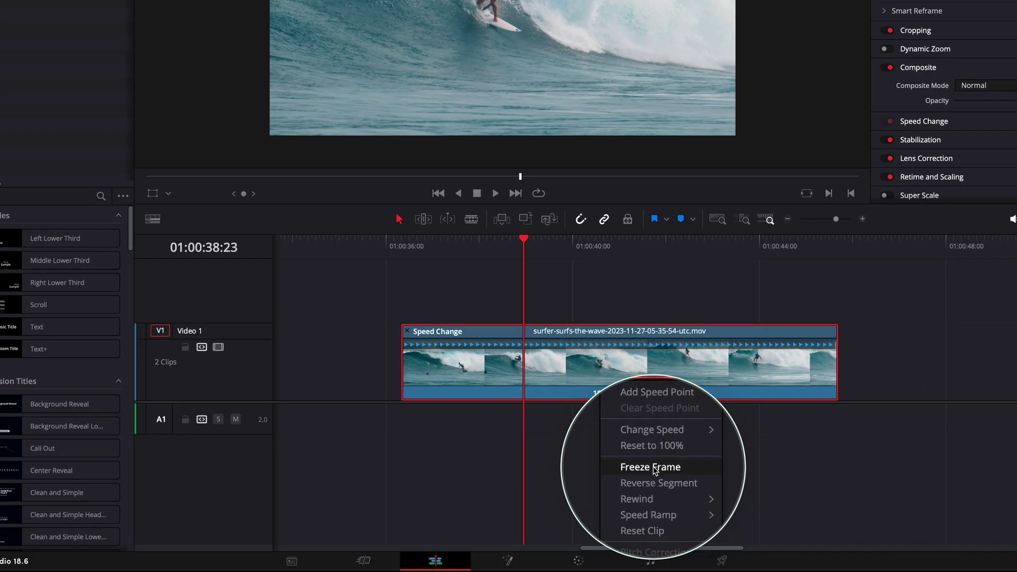
Step: Insert a freeze frame mid-clip and adjust the length of the 0% hold
click(628, 569)
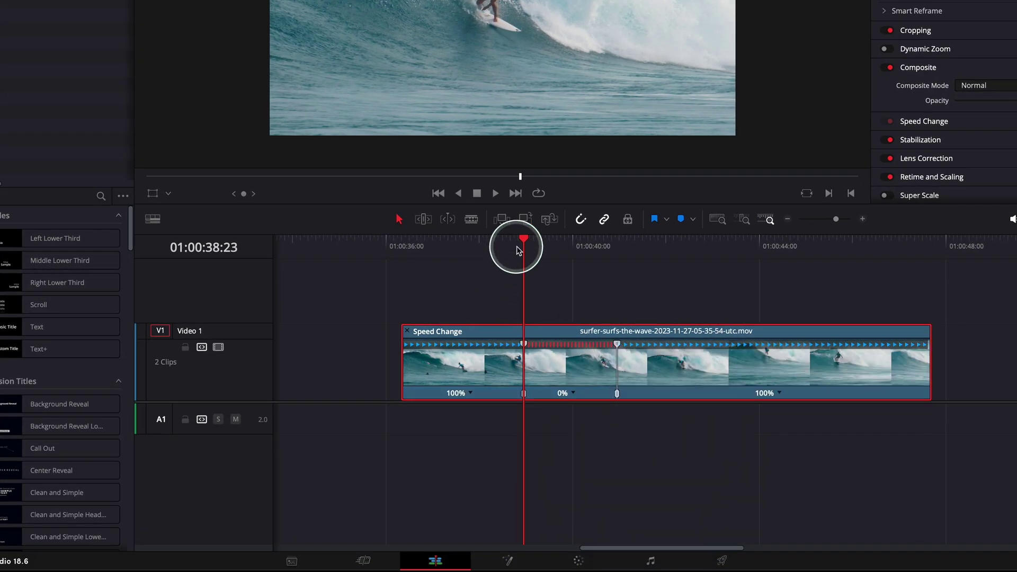
drag(522, 242, 553, 245)
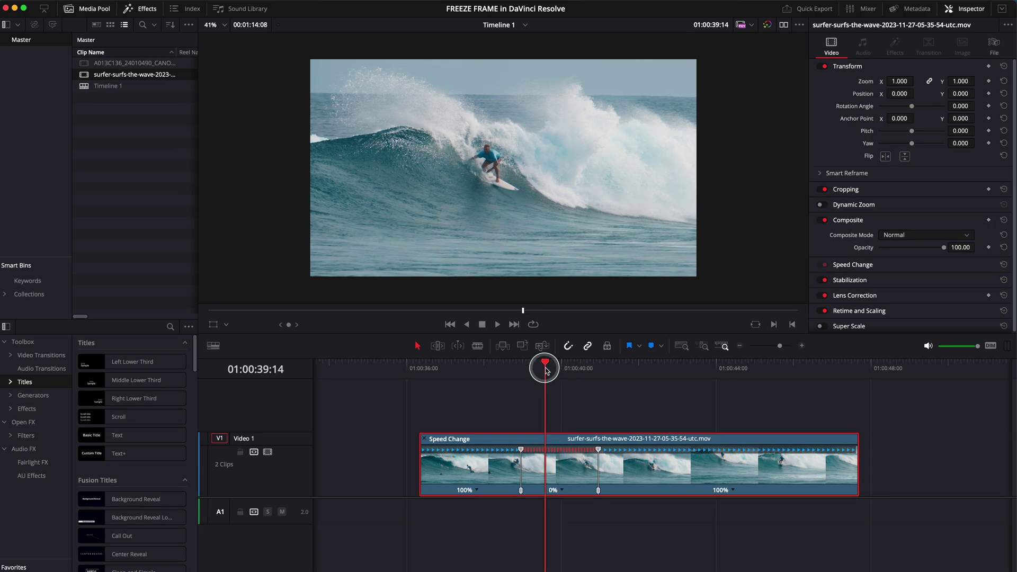
drag(547, 369, 568, 370)
click(521, 449)
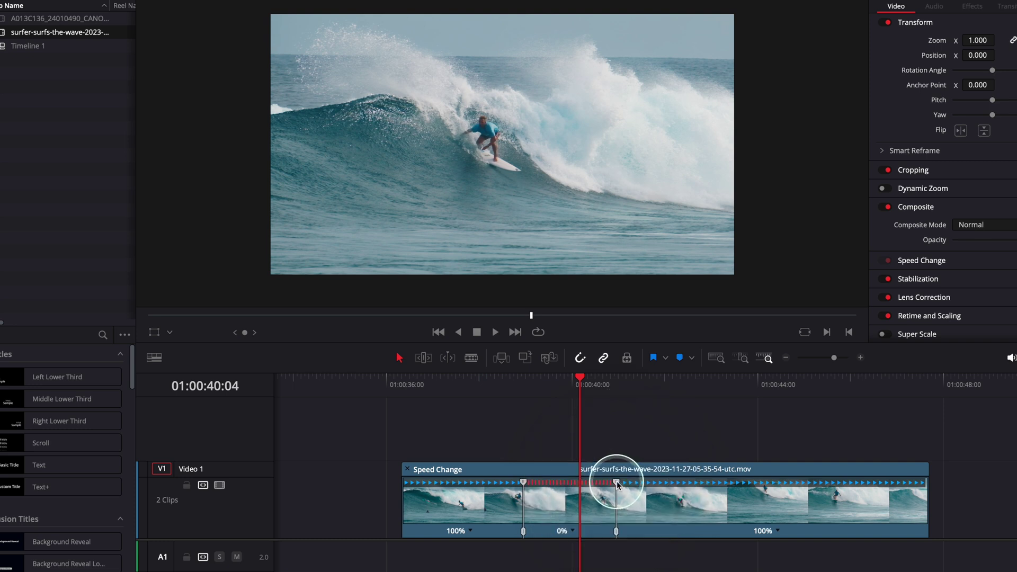
drag(617, 481, 676, 485)
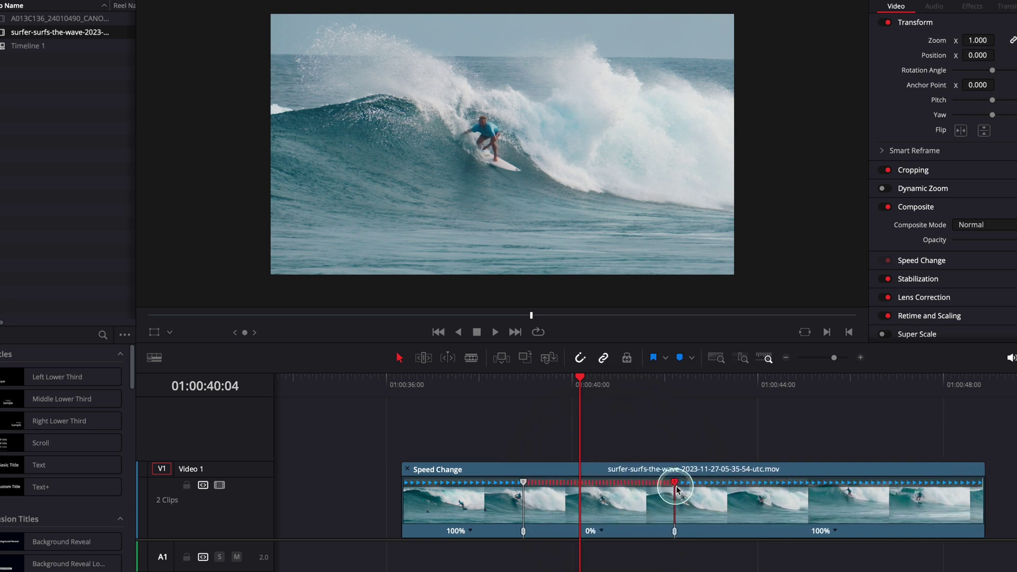
drag(578, 396, 637, 400)
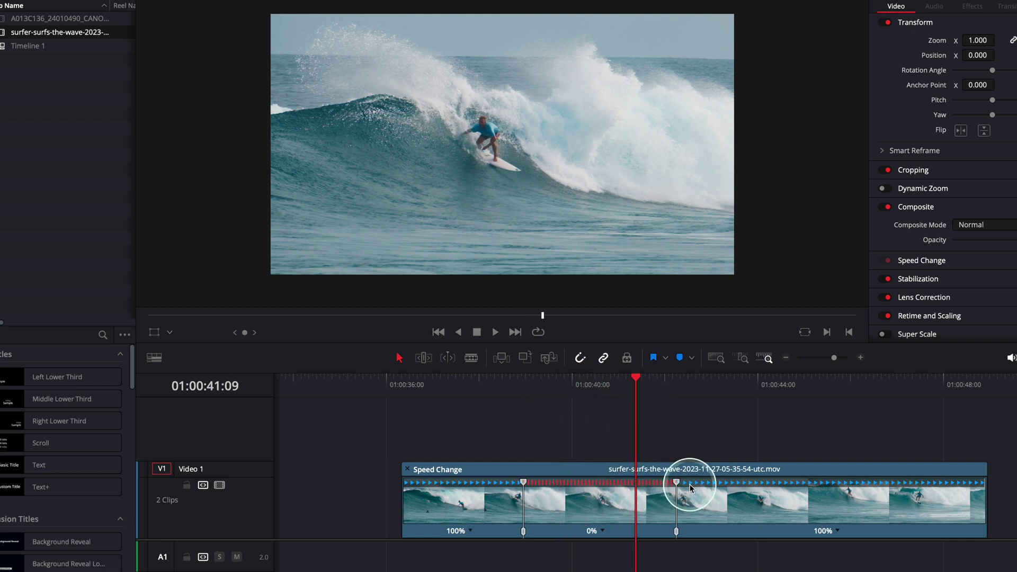
drag(674, 483, 597, 483)
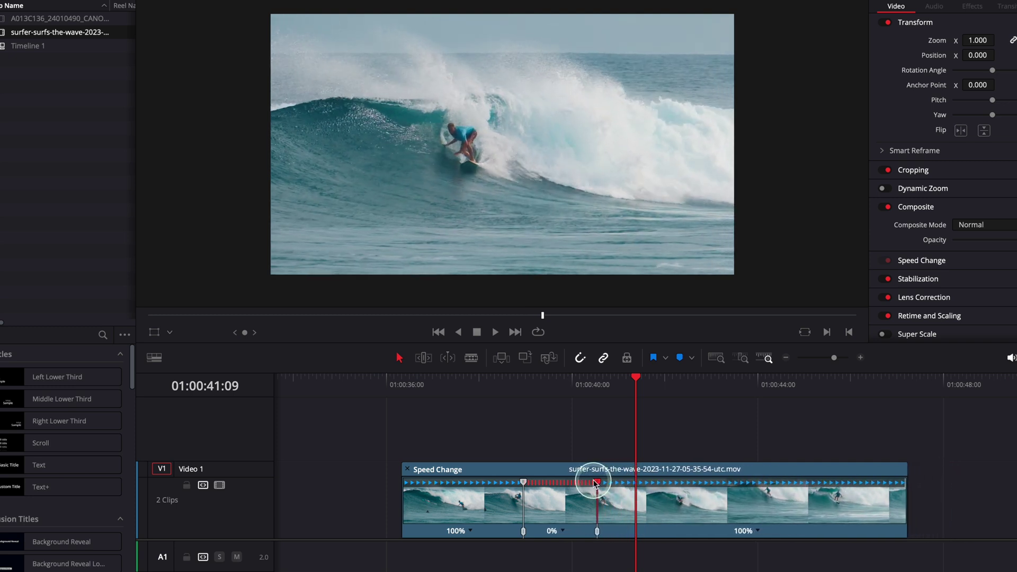
click(543, 390)
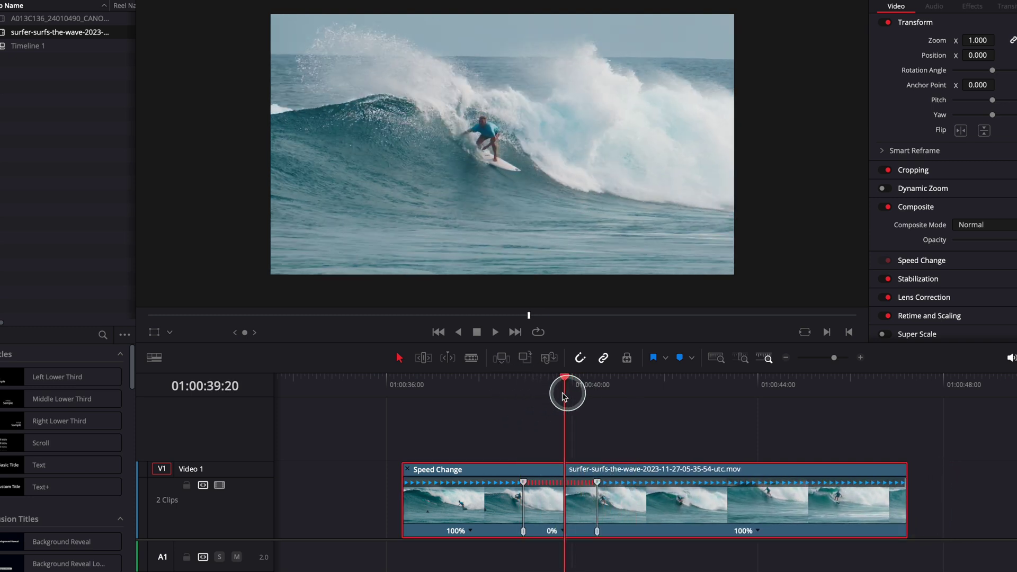
drag(602, 482, 621, 484)
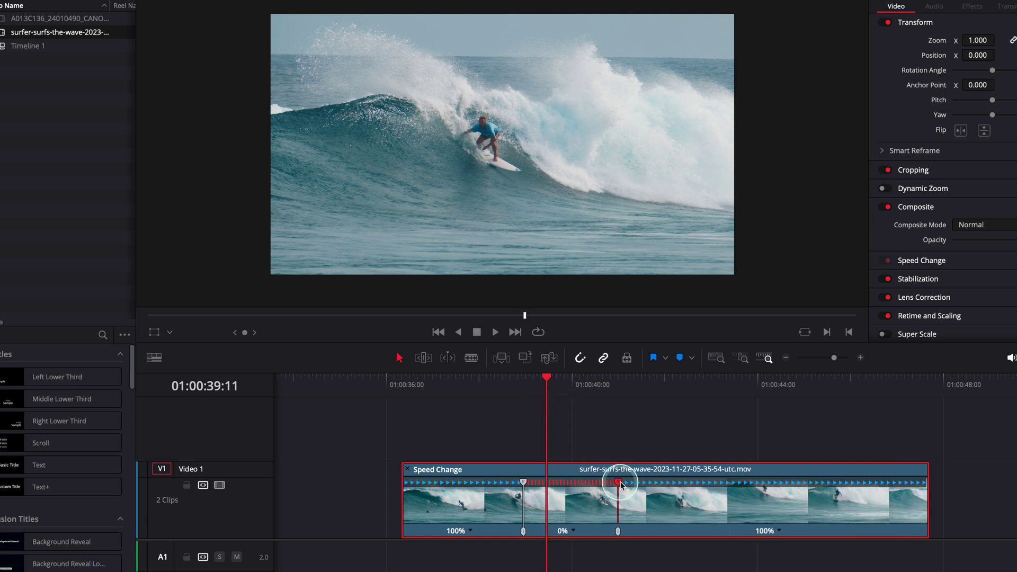
Step: Play back from just before the freeze to check the hold timing
click(503, 385)
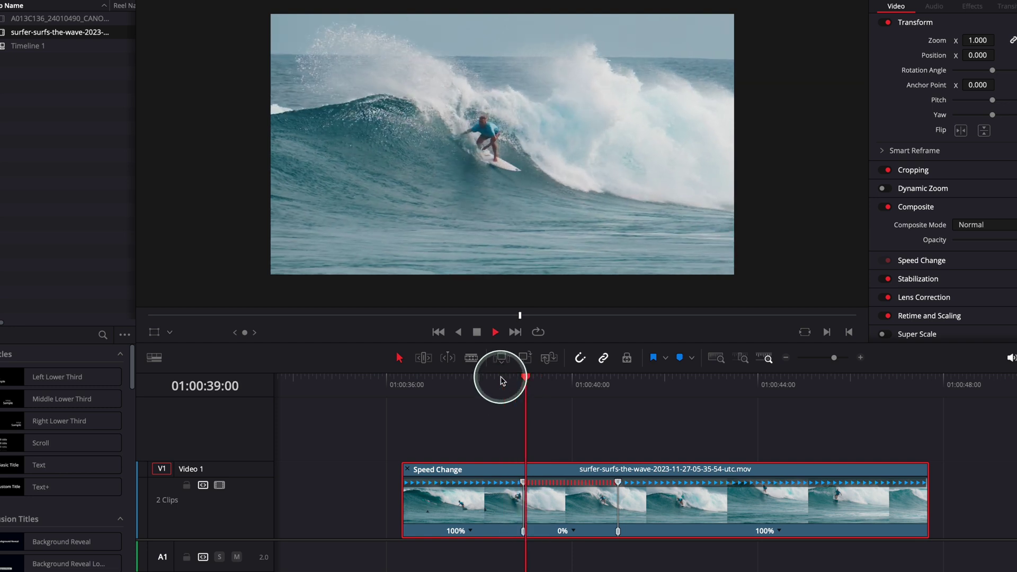
click(464, 380)
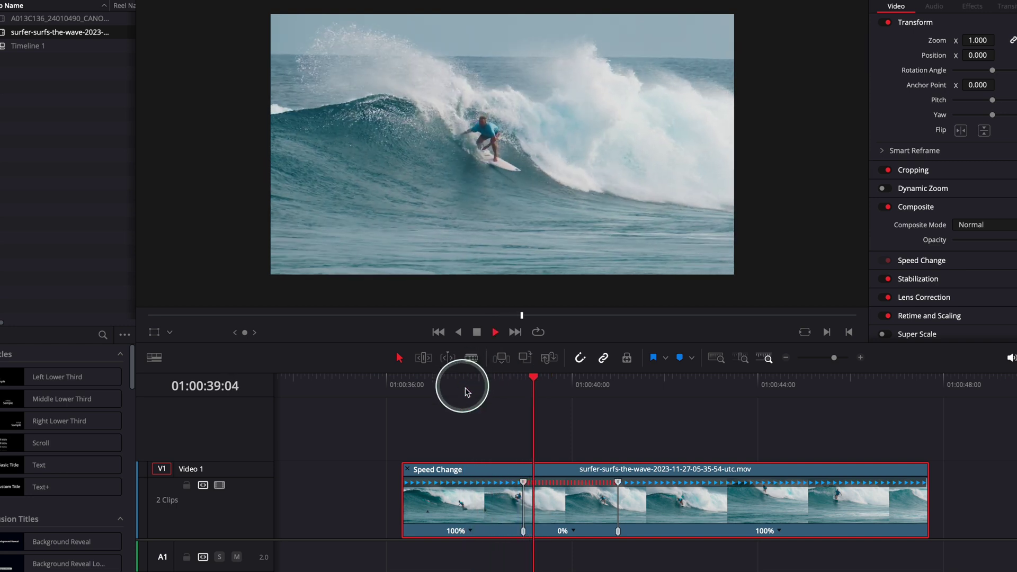
key(space)
click(501, 379)
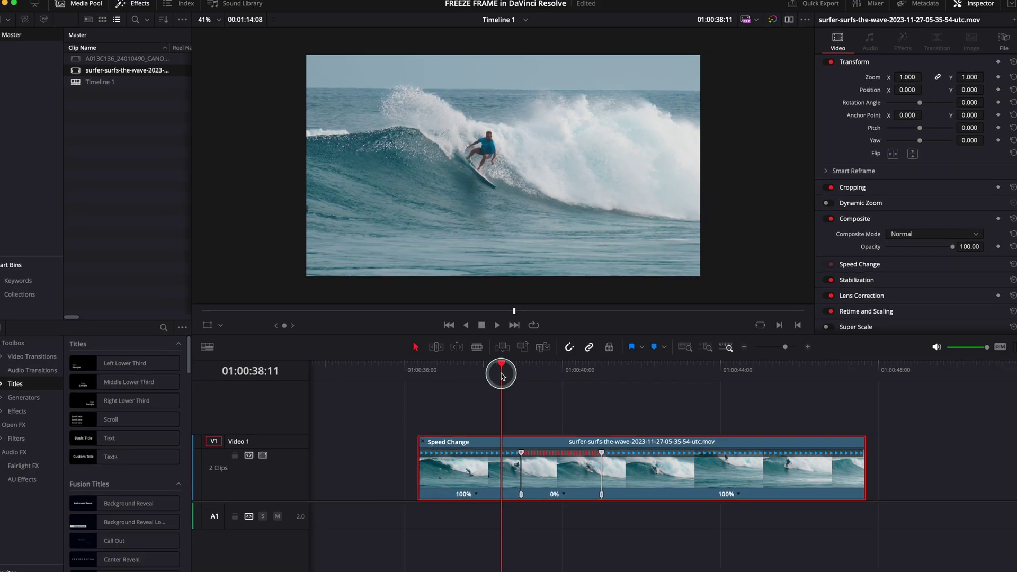
key(space)
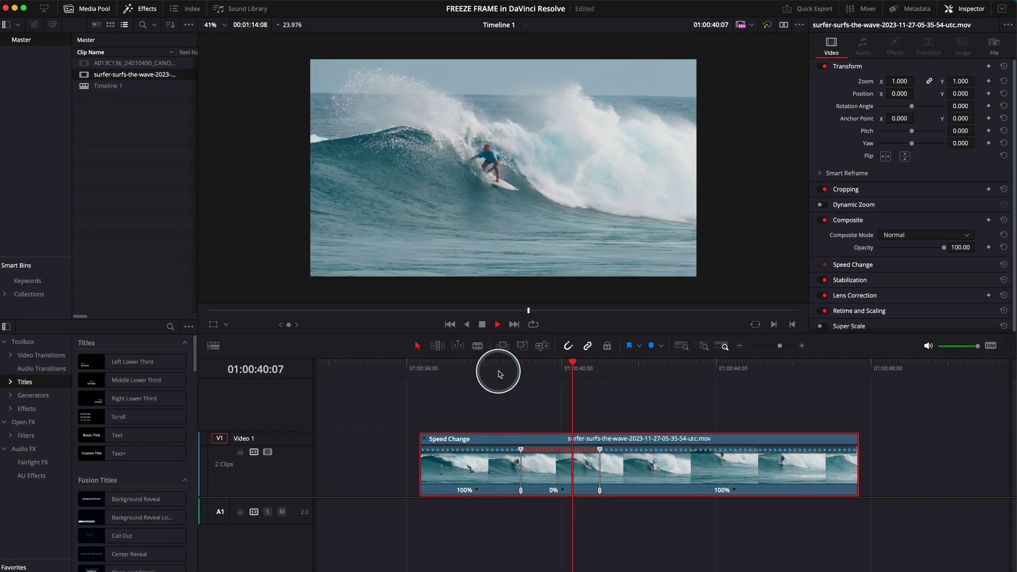
key(space)
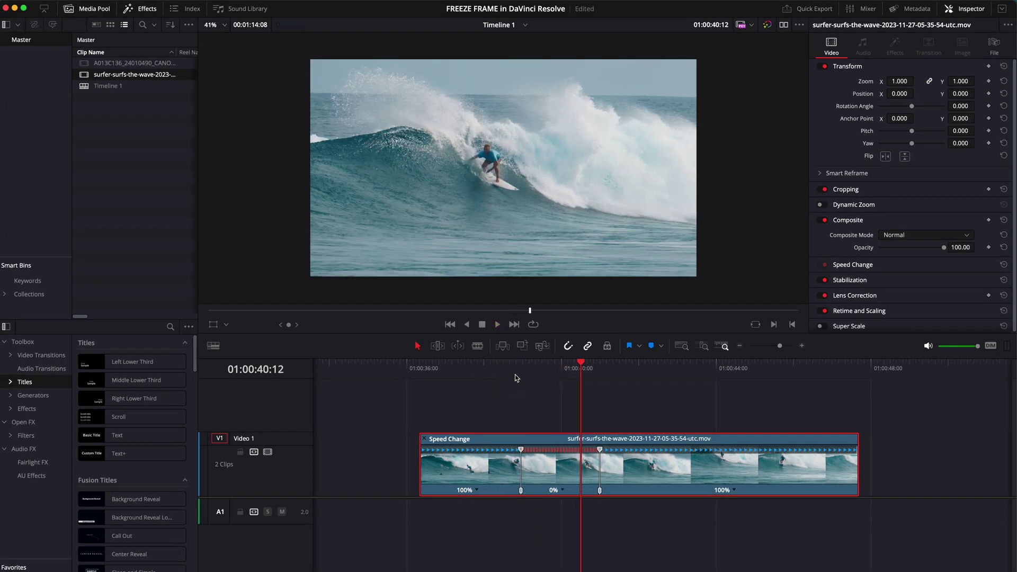
Step: Add a speed point before the freeze and set that section to 50%
drag(491, 382, 482, 374)
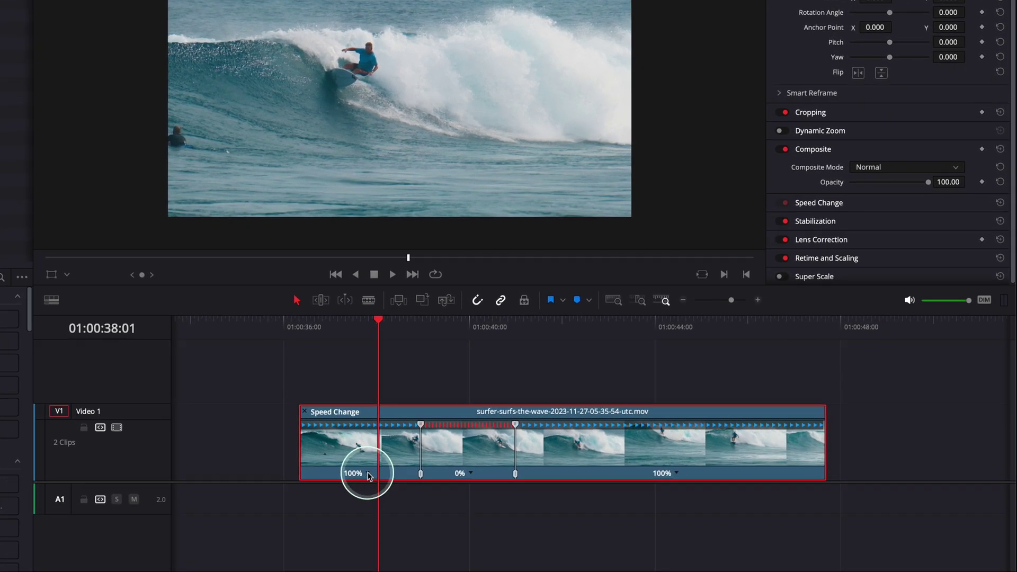
right_click(385, 477)
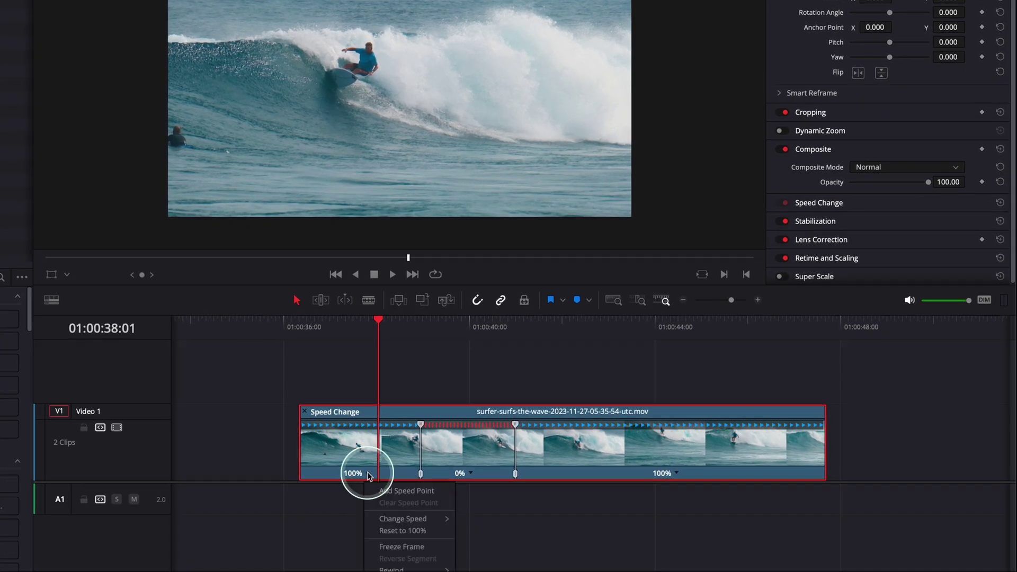
click(411, 491)
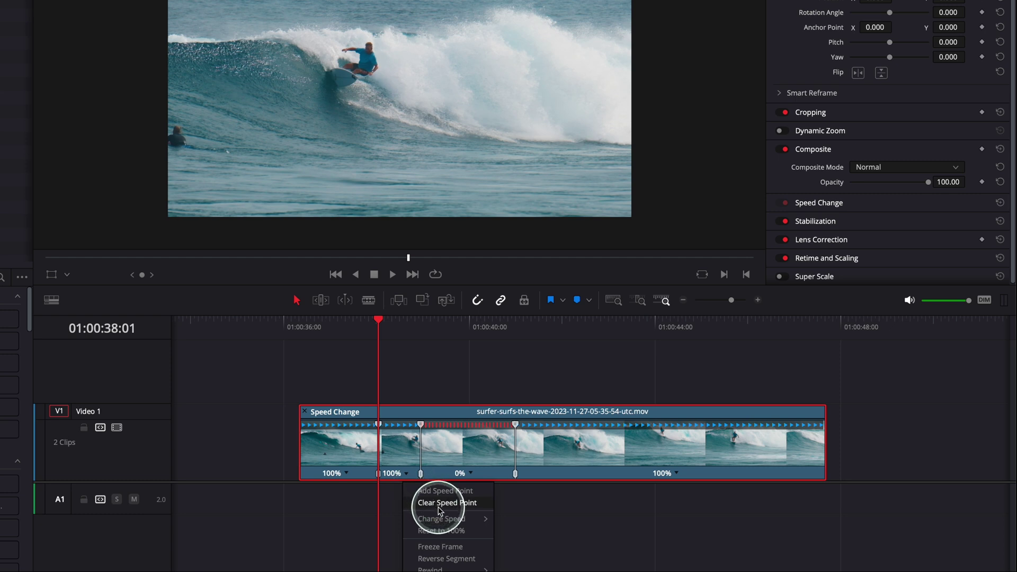
mouse_move(489, 518)
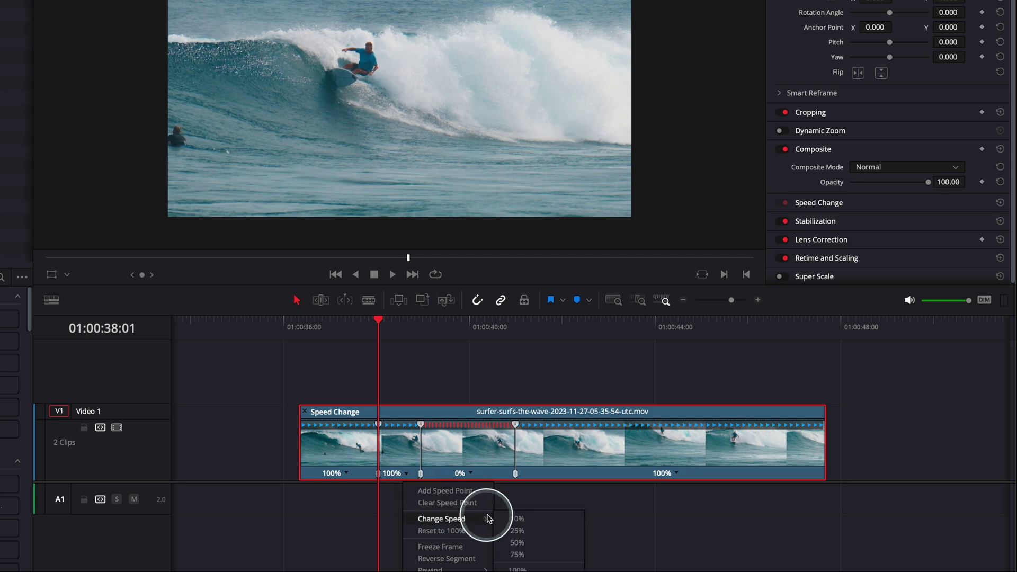
click(517, 542)
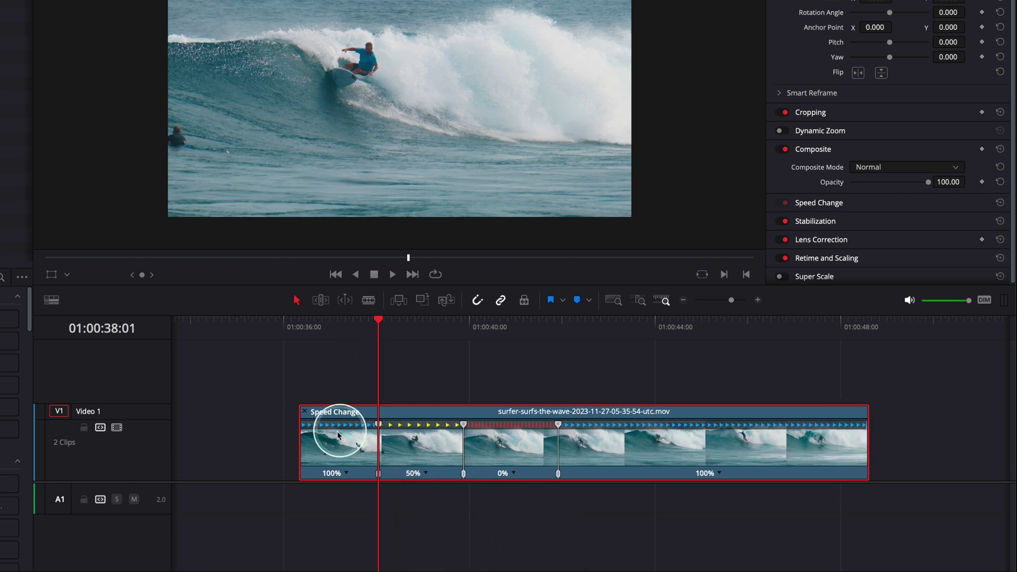
Step: Scrub and play back the 100%–50%–0%–100% speed ramp
drag(342, 327, 436, 331)
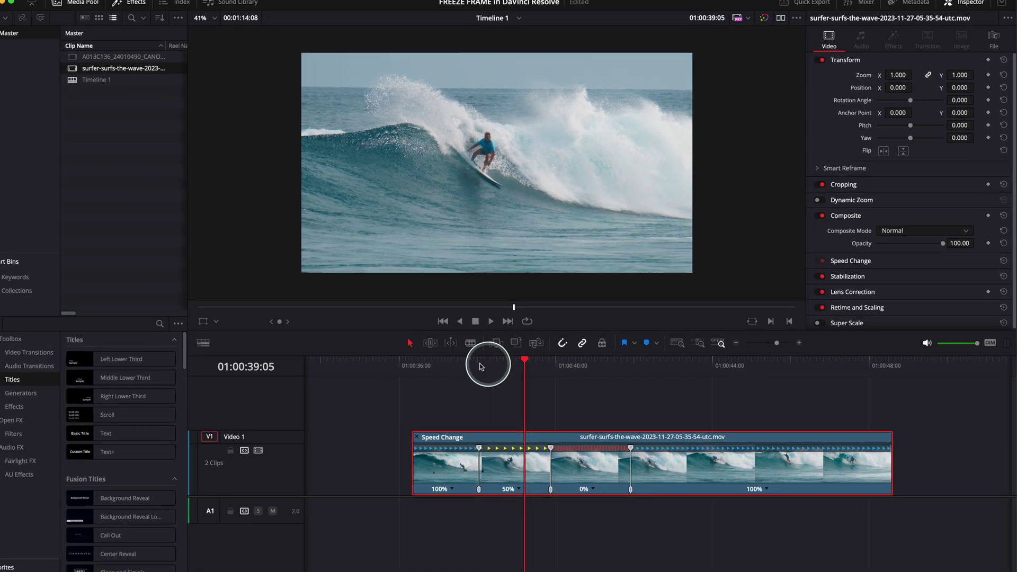
drag(481, 366, 467, 365)
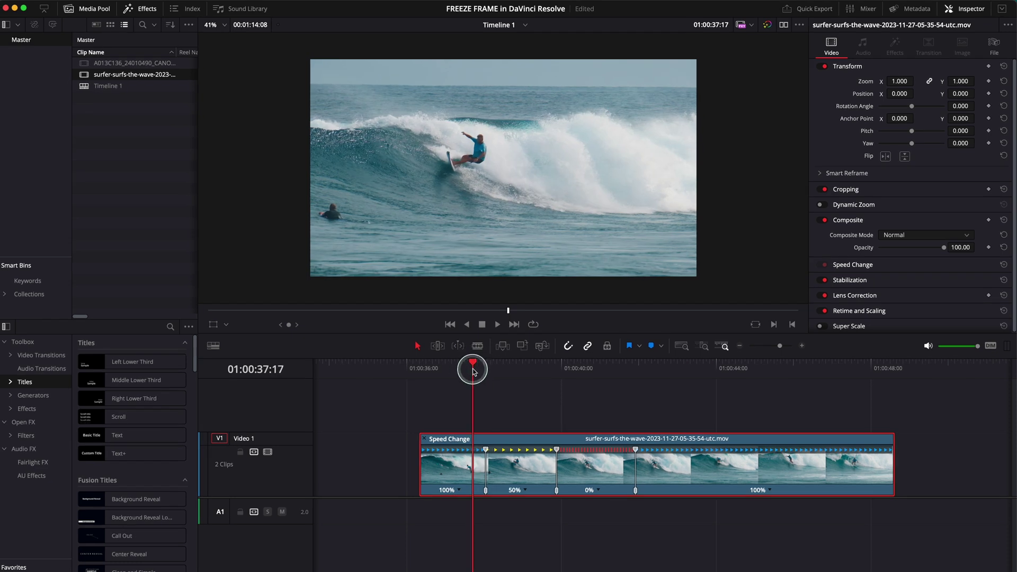
key(space)
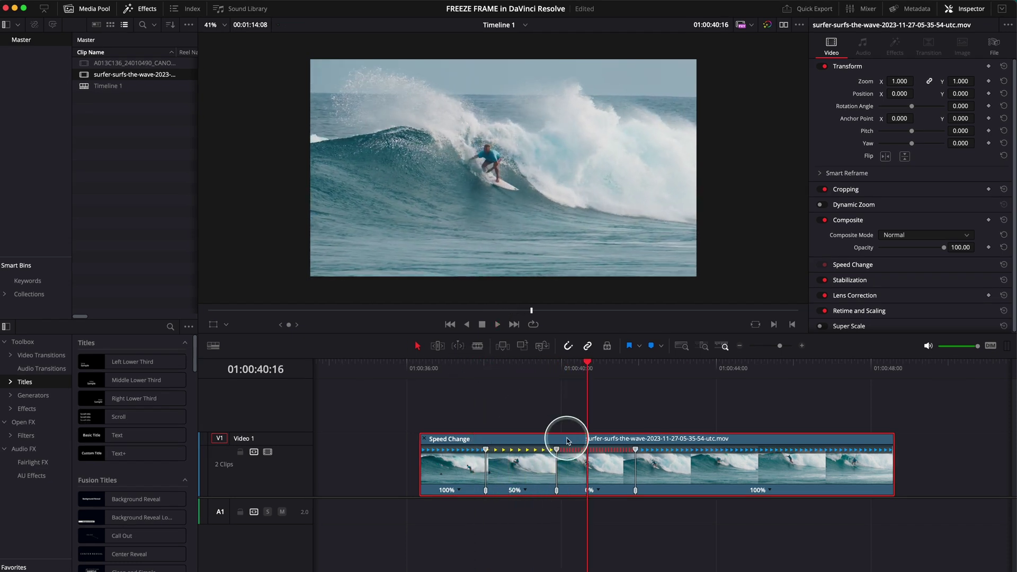
click(514, 365)
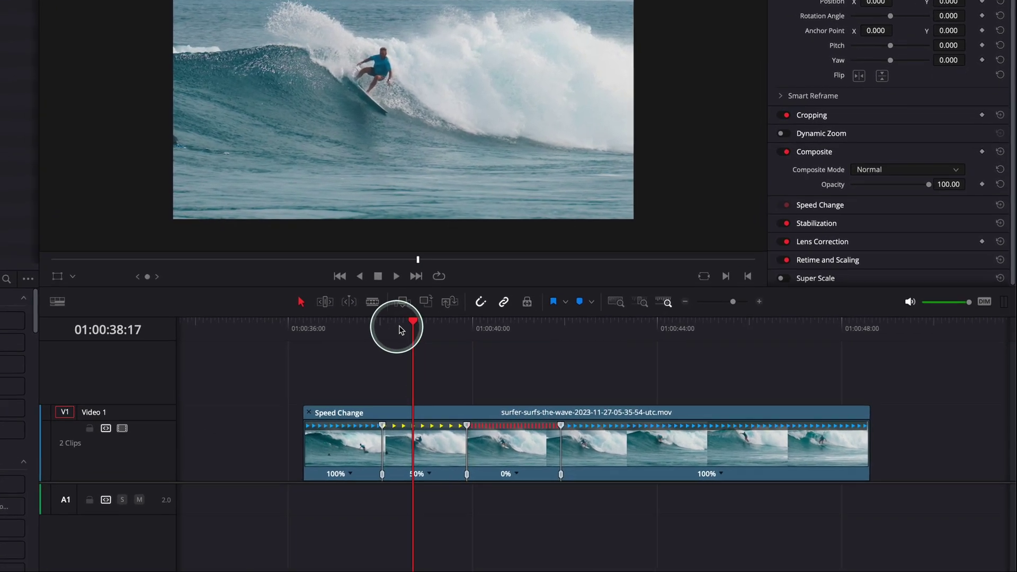
Step: Add a speed point at 01:00:43:09 and drag it so the post-freeze section plays at 152%
drag(512, 365, 601, 367)
drag(517, 330, 627, 367)
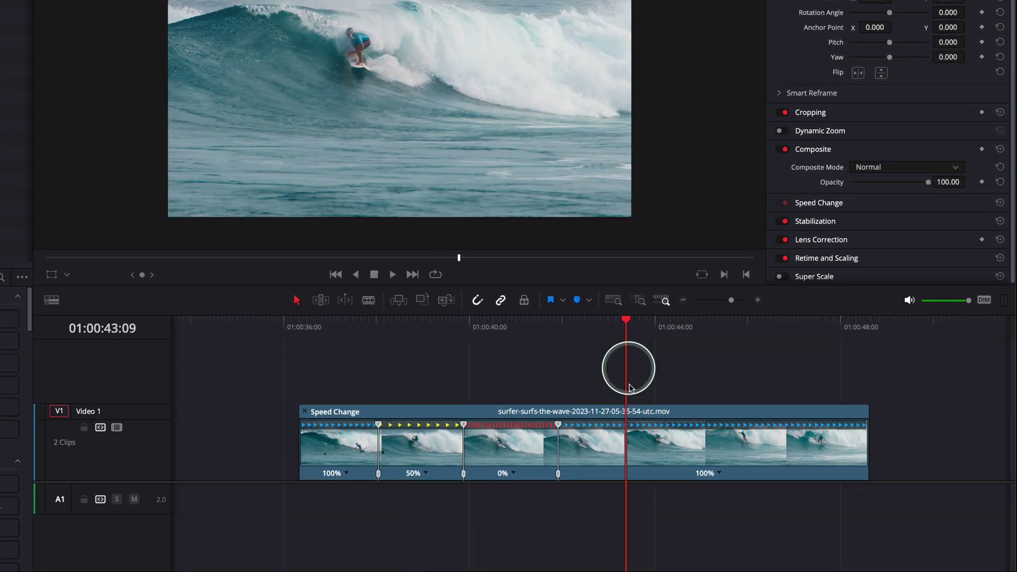
click(614, 457)
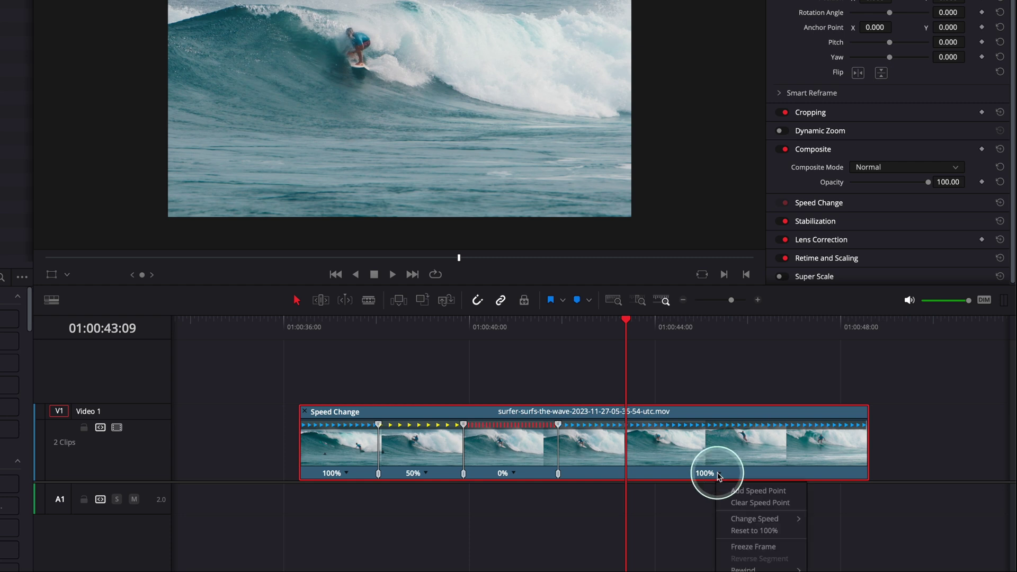
click(745, 492)
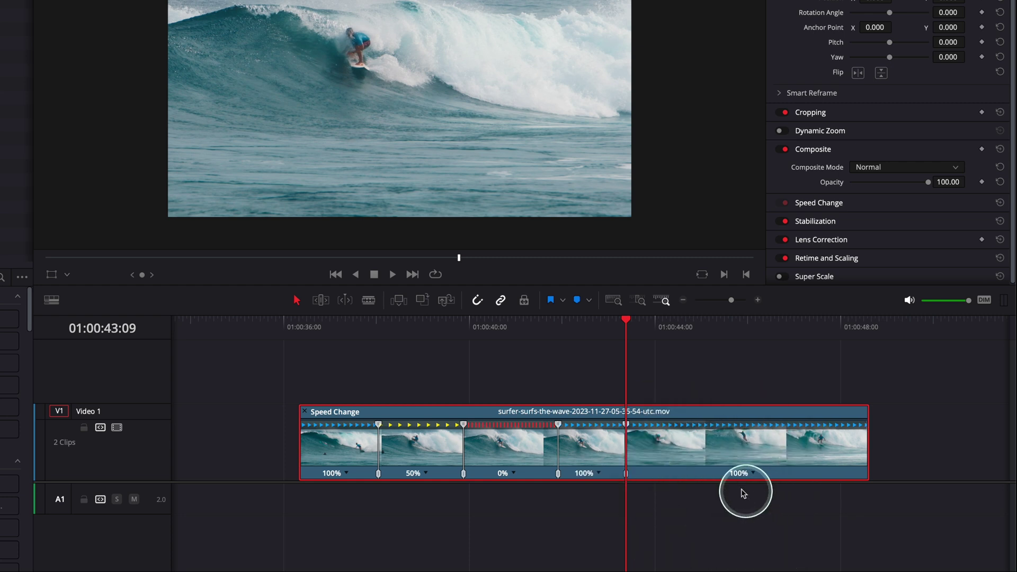
drag(627, 428, 604, 430)
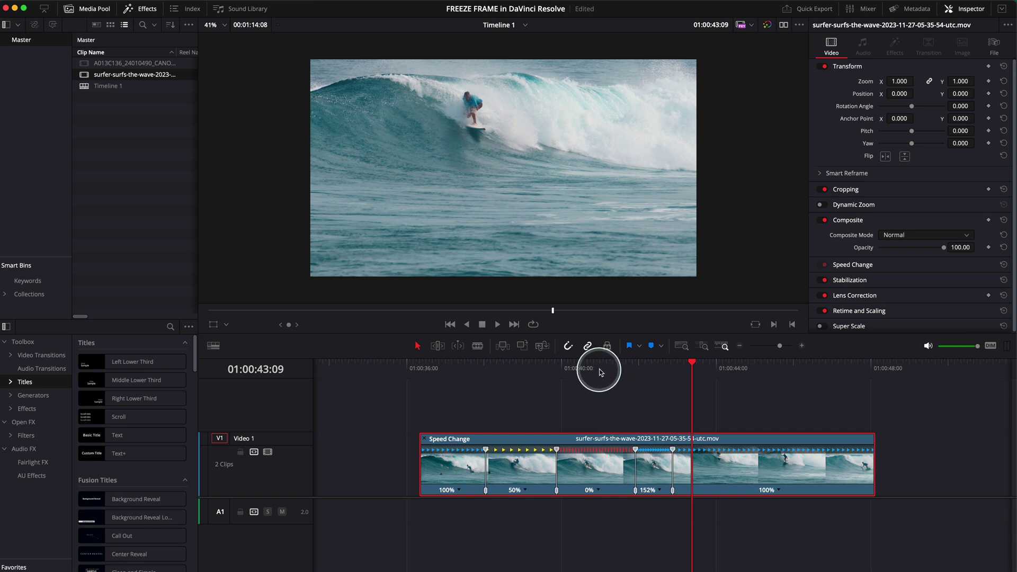
Step: Review the 100%–50%–0%–152%–100% ramp around the freeze
click(599, 370)
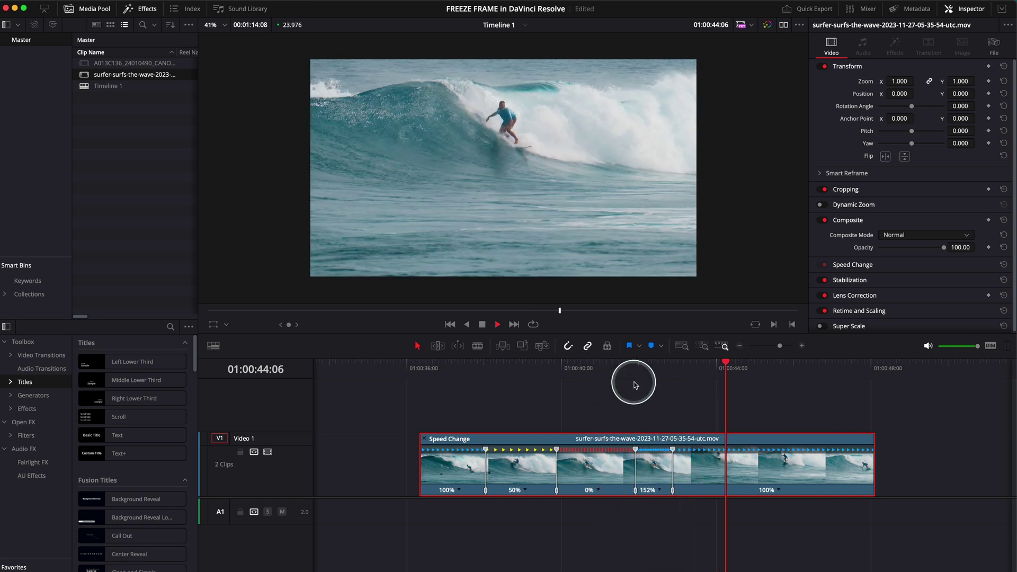
click(630, 365)
click(554, 371)
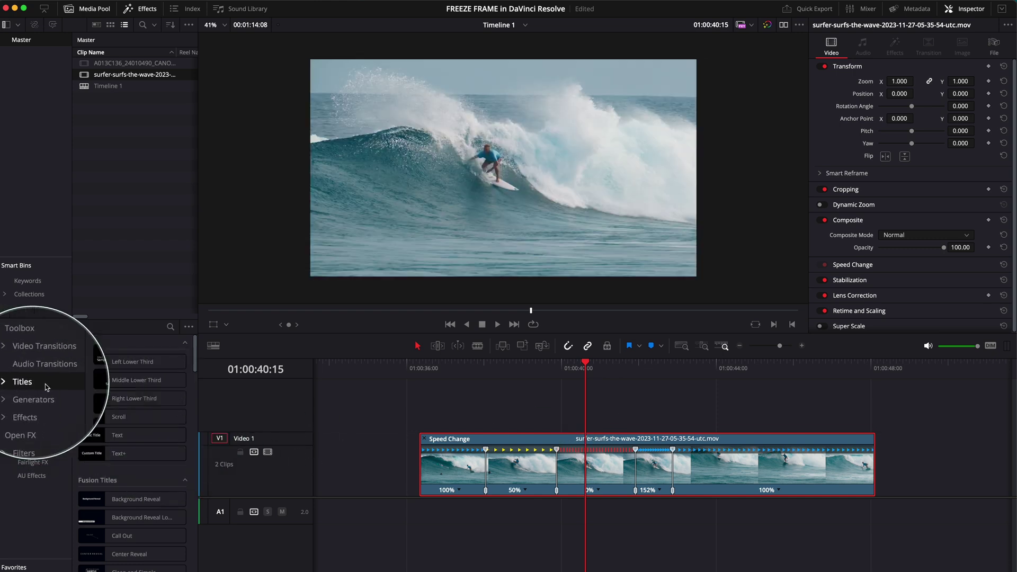
Step: Drop a Text+ title onto V2 above the freeze and trim its end shorter
click(119, 454)
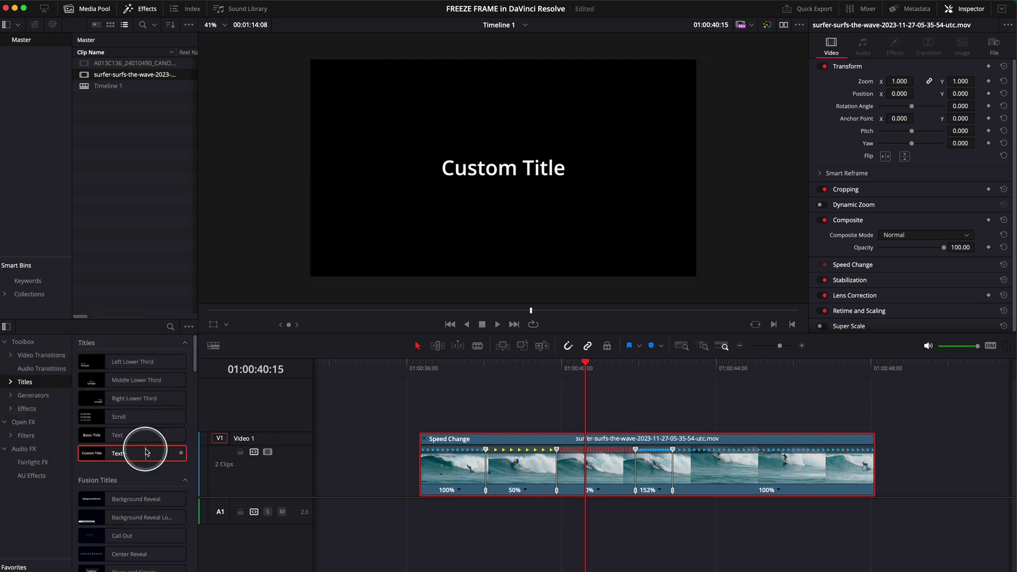
drag(138, 454, 555, 406)
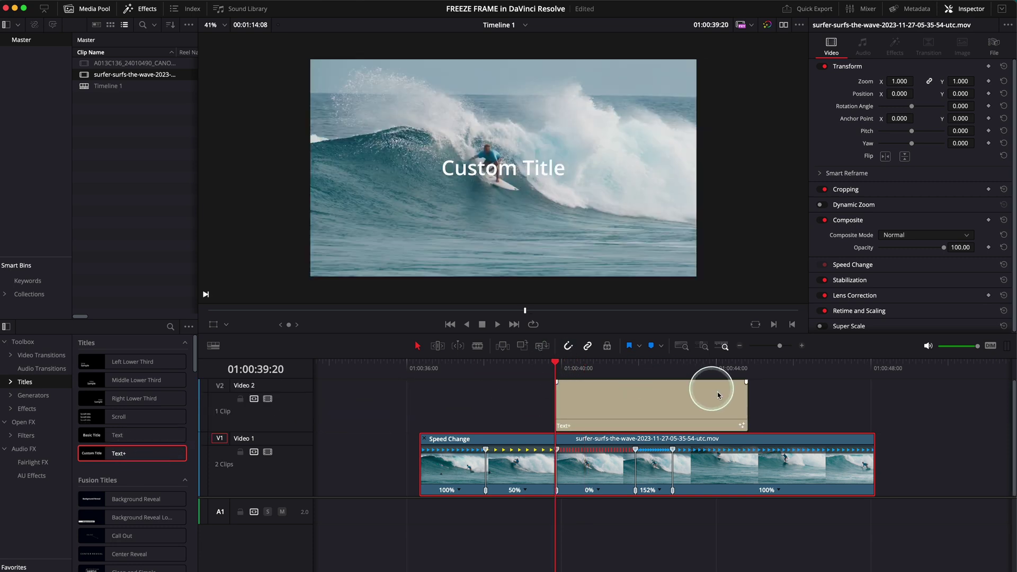
drag(742, 407, 631, 418)
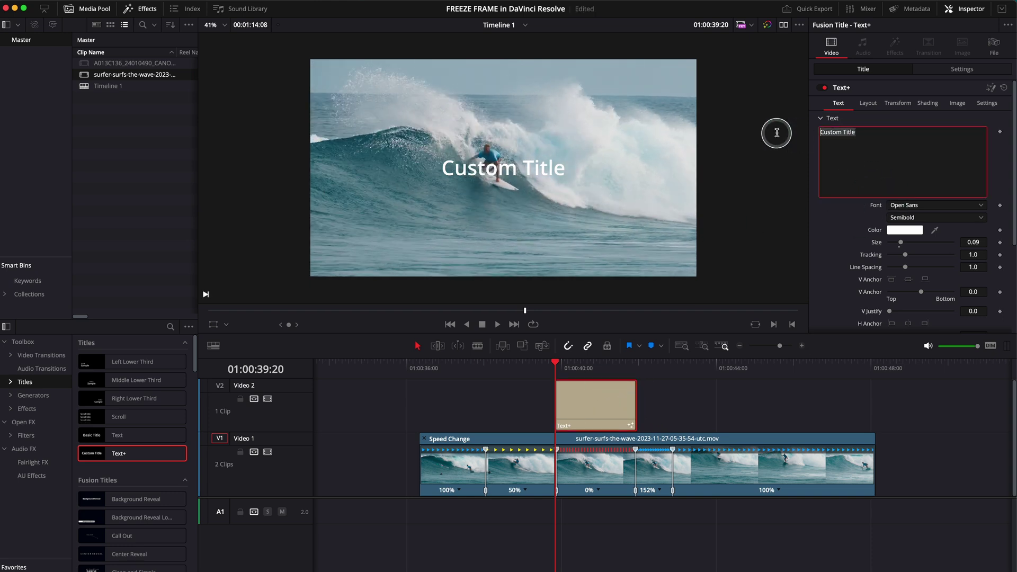
Step: Set the title text to 'I MADE IT' in bold Arial at a much larger size
text(I MADE IT)
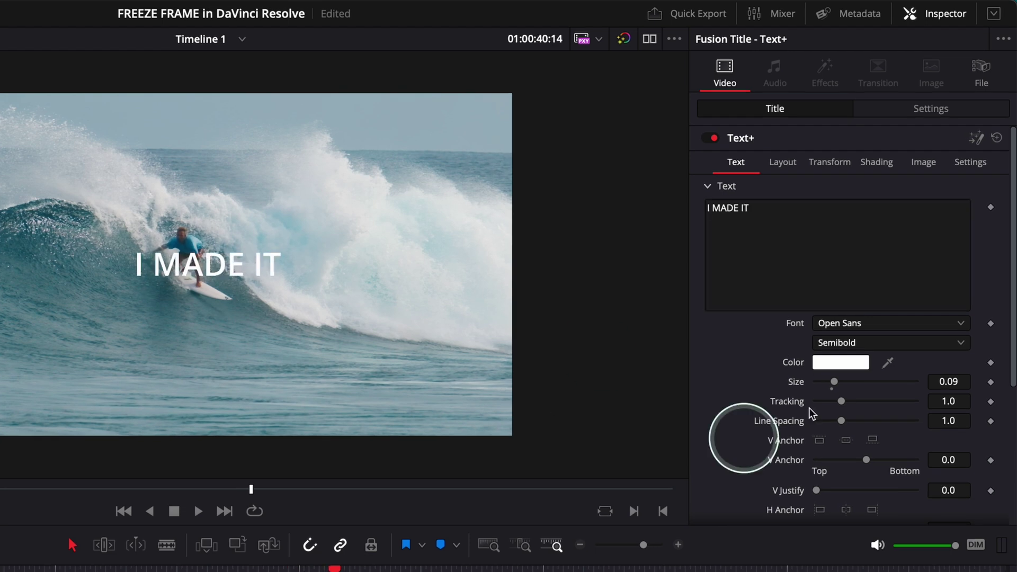
click(890, 323)
click(848, 477)
click(890, 342)
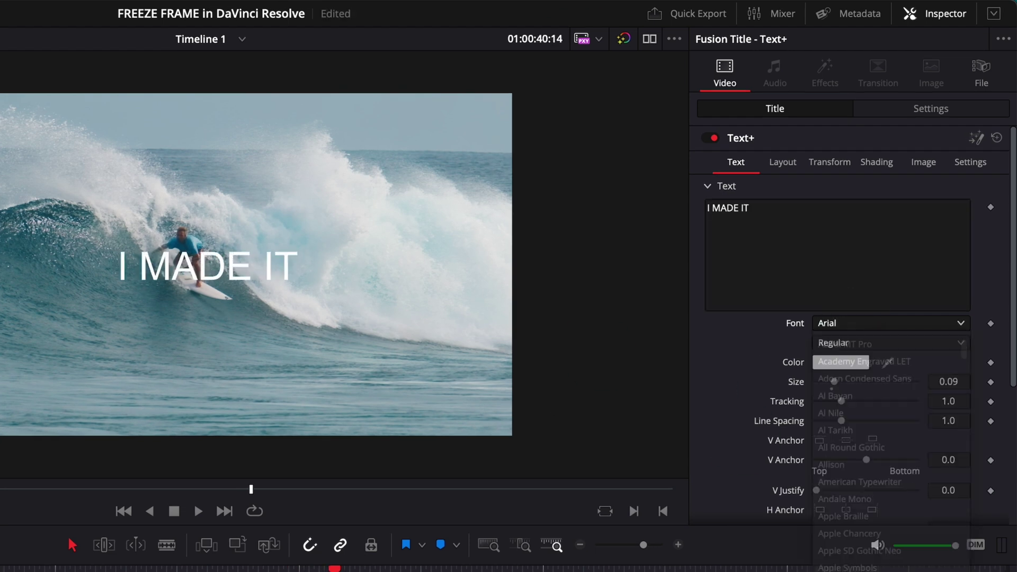
click(837, 360)
drag(835, 382, 873, 388)
Step: In Shading, enable a cyan outline drawn outside the letters only
click(877, 162)
click(840, 205)
click(818, 245)
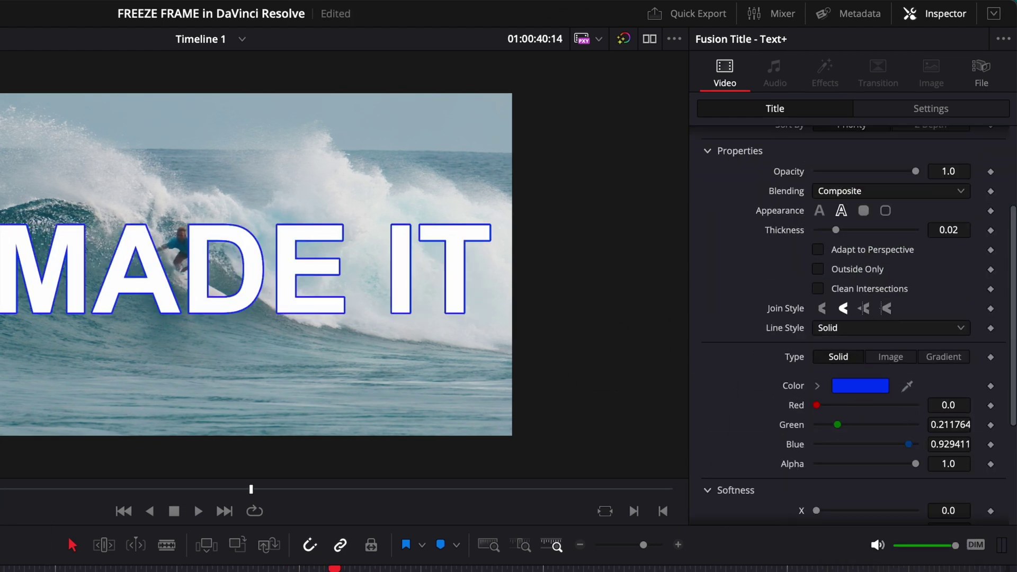
click(817, 245)
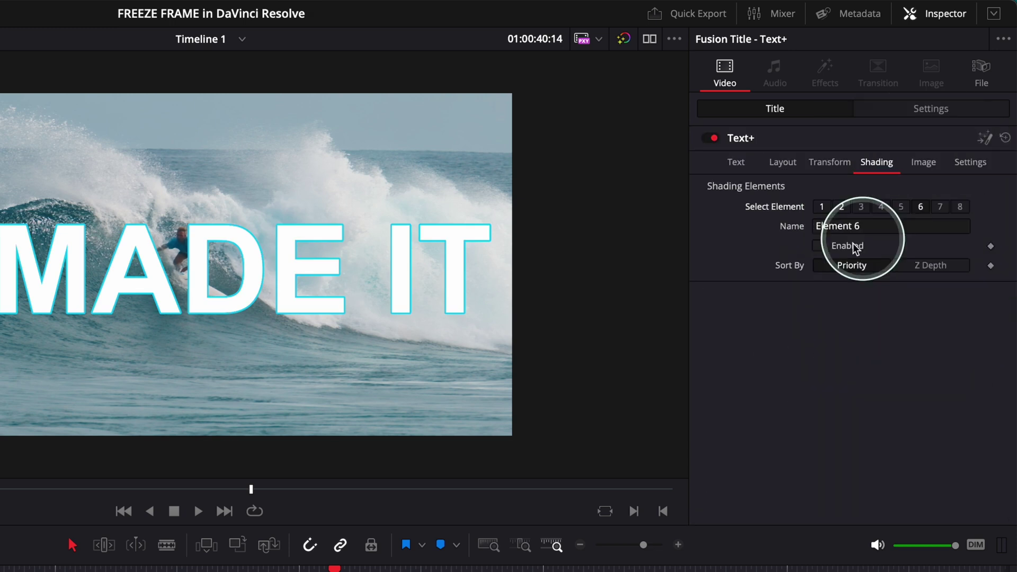
click(841, 352)
click(818, 410)
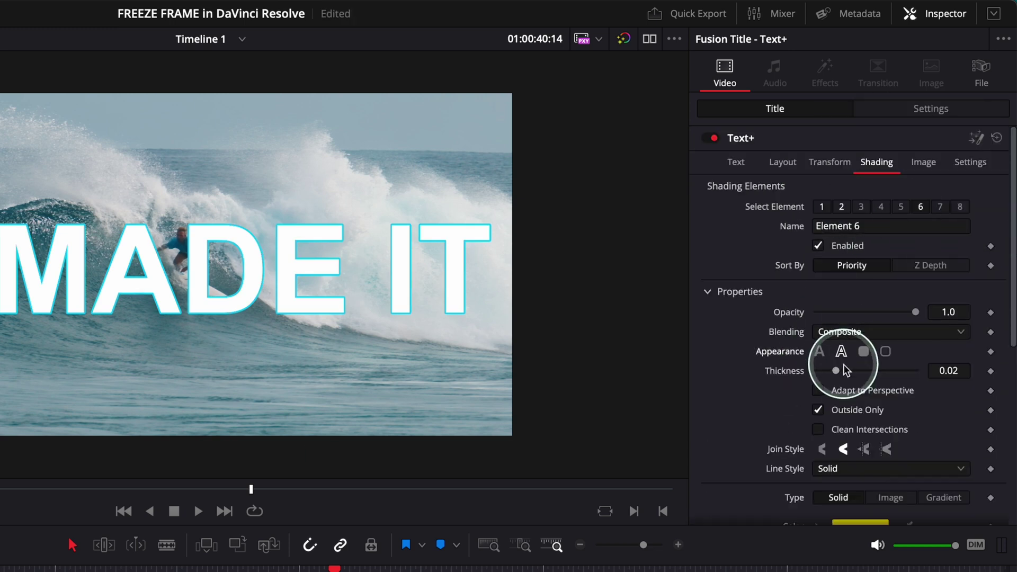
click(818, 391)
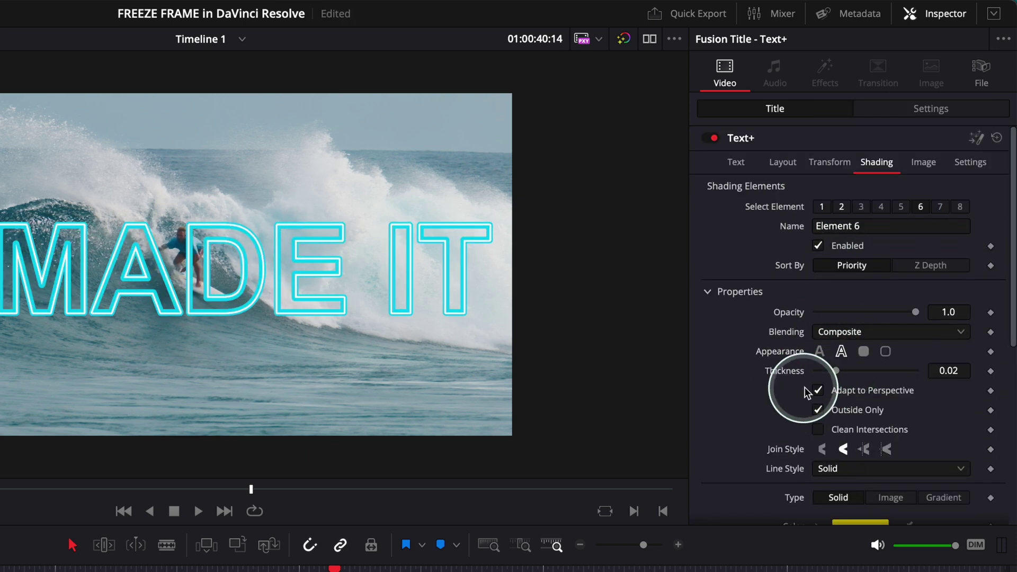
Step: Fine-tune the outline element, removing overlapping intersections, and scrub to the title's first frame
scroll(772, 431, down, 5)
click(283, 566)
click(375, 566)
click(819, 242)
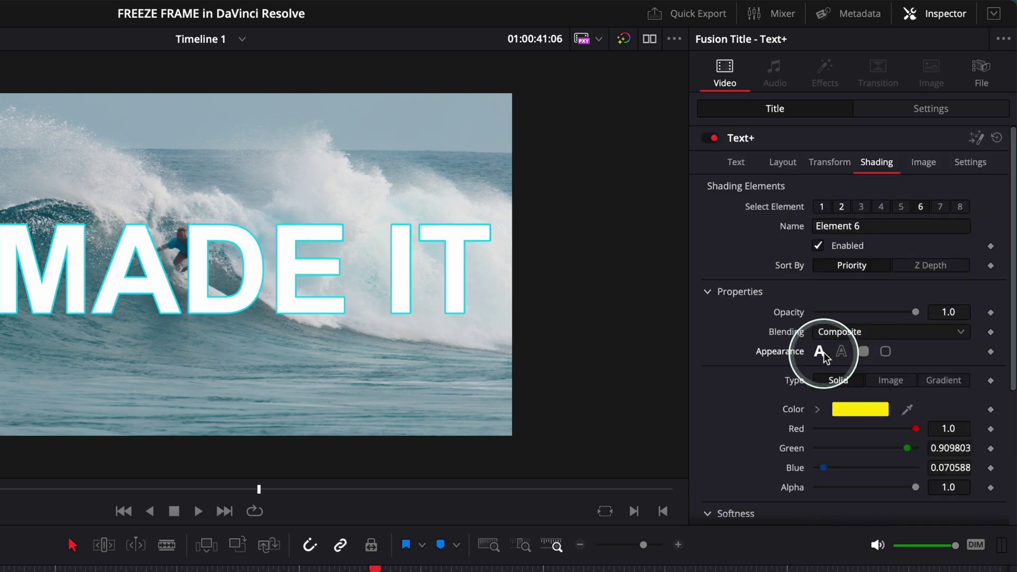
click(864, 352)
click(841, 352)
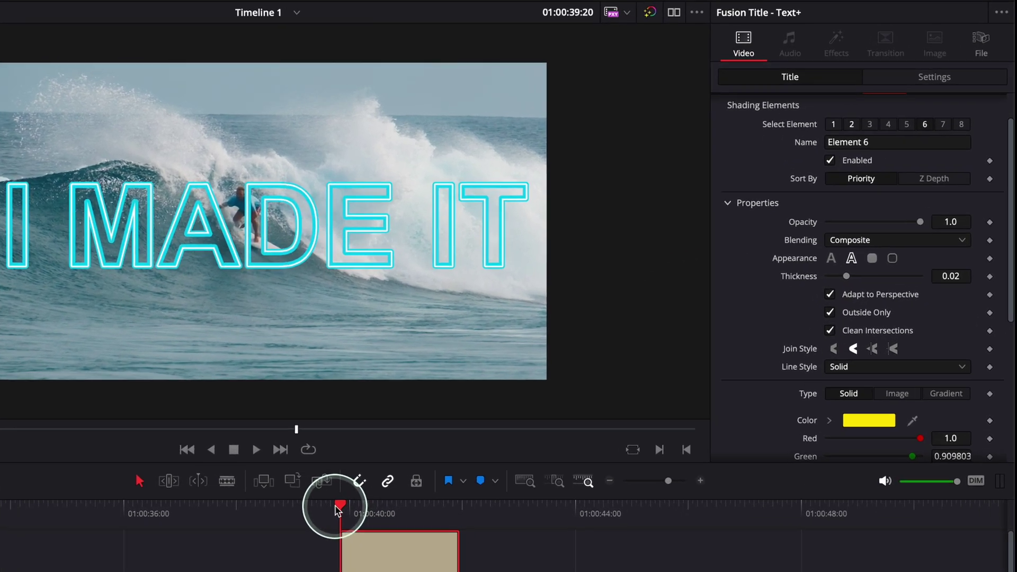
drag(555, 365, 554, 366)
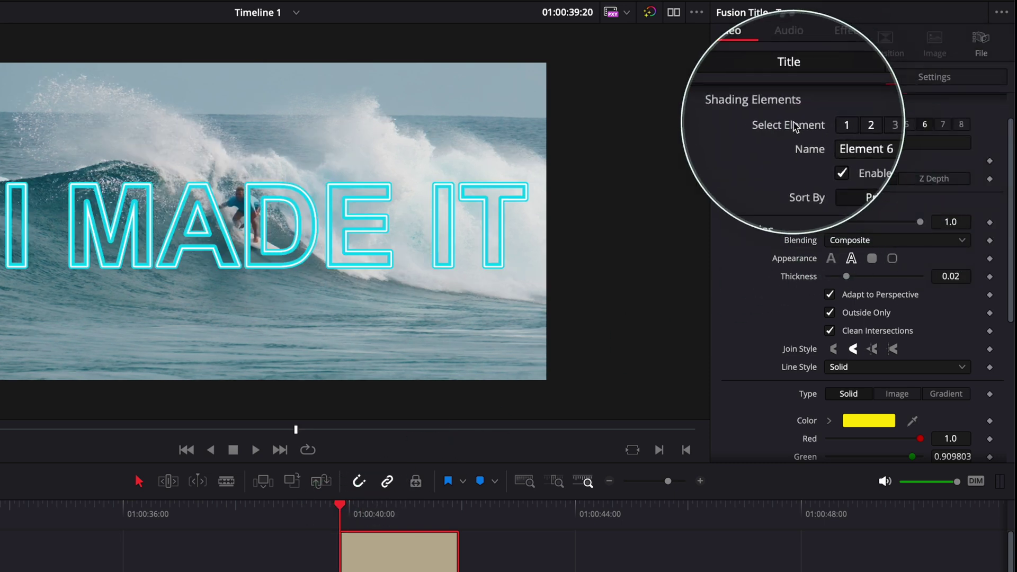
Step: Keyframe the title's Zoom from 0 at 01:00:39:20 to 1.05 at 01:00:40:10
click(915, 83)
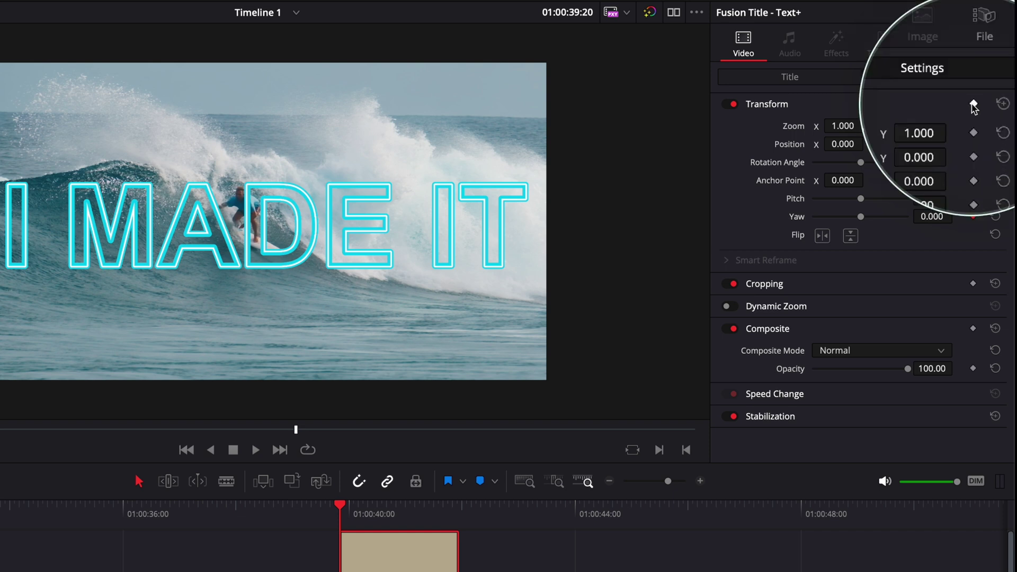
click(974, 104)
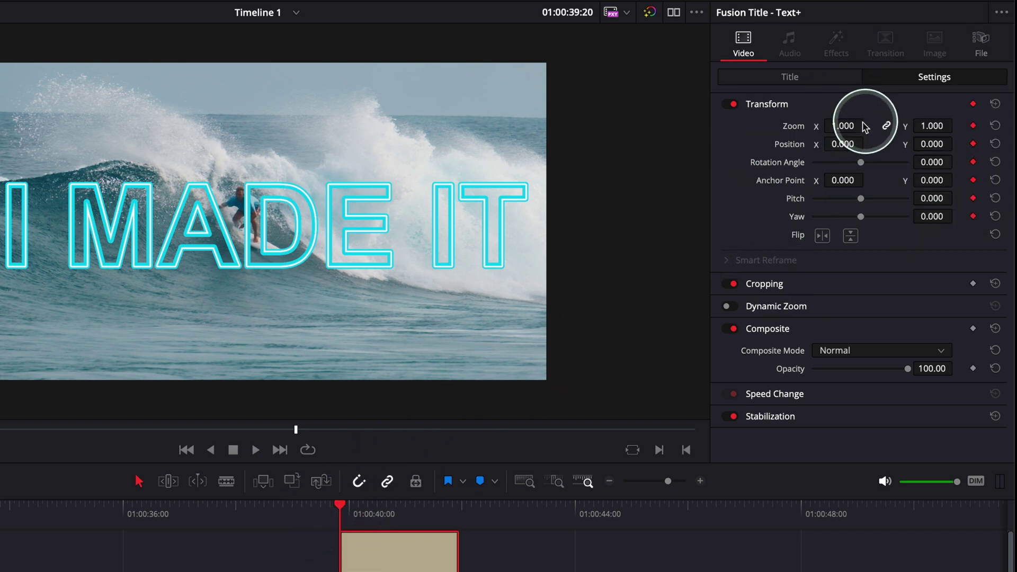
drag(865, 127, 780, 132)
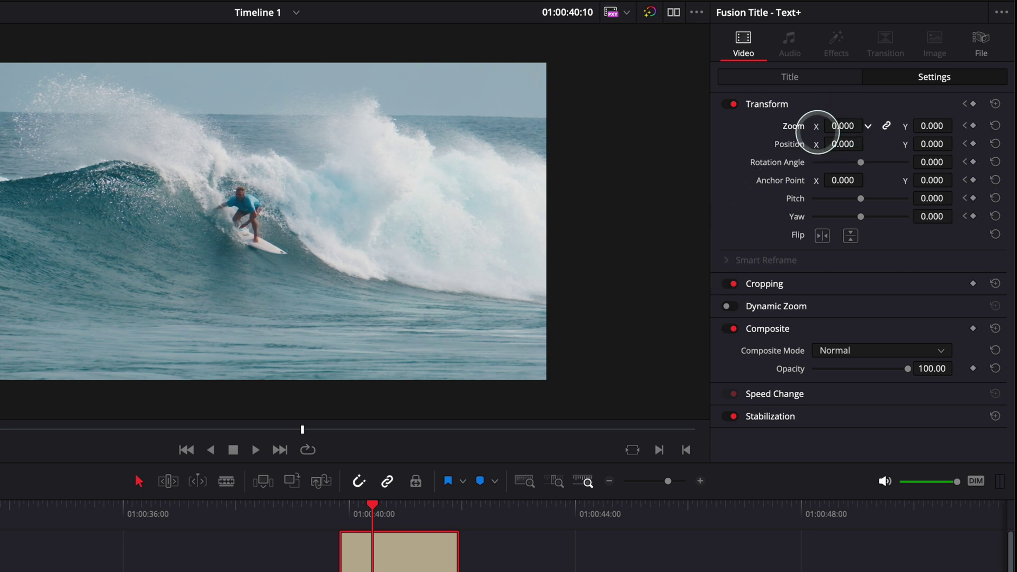
drag(749, 137, 793, 135)
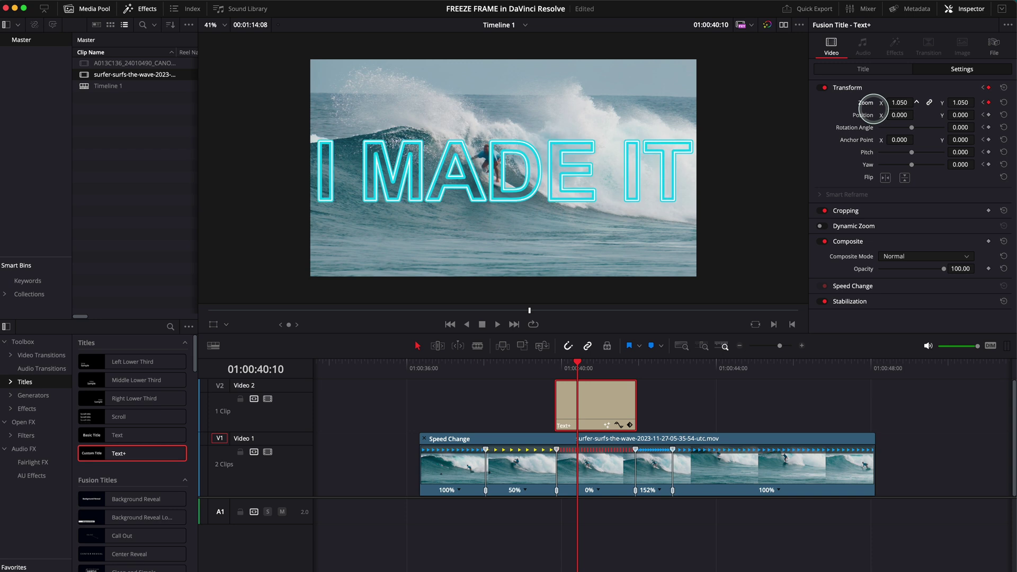